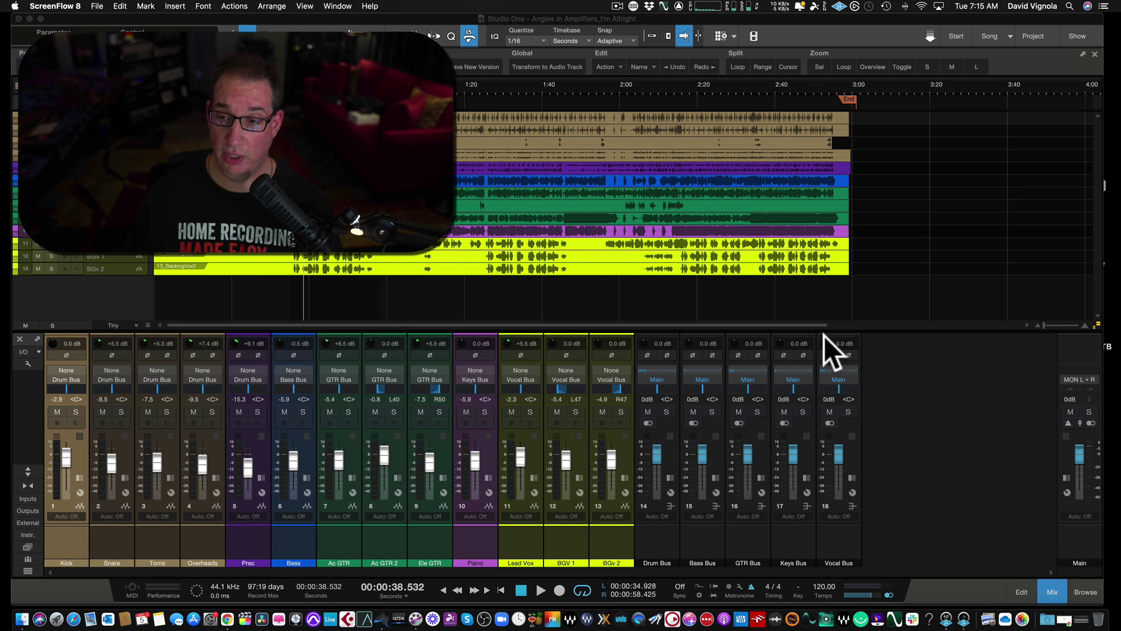
Open the Browser beside the mixer, widen it, and show the Pool listing the song's audio files
left_click(1085, 592)
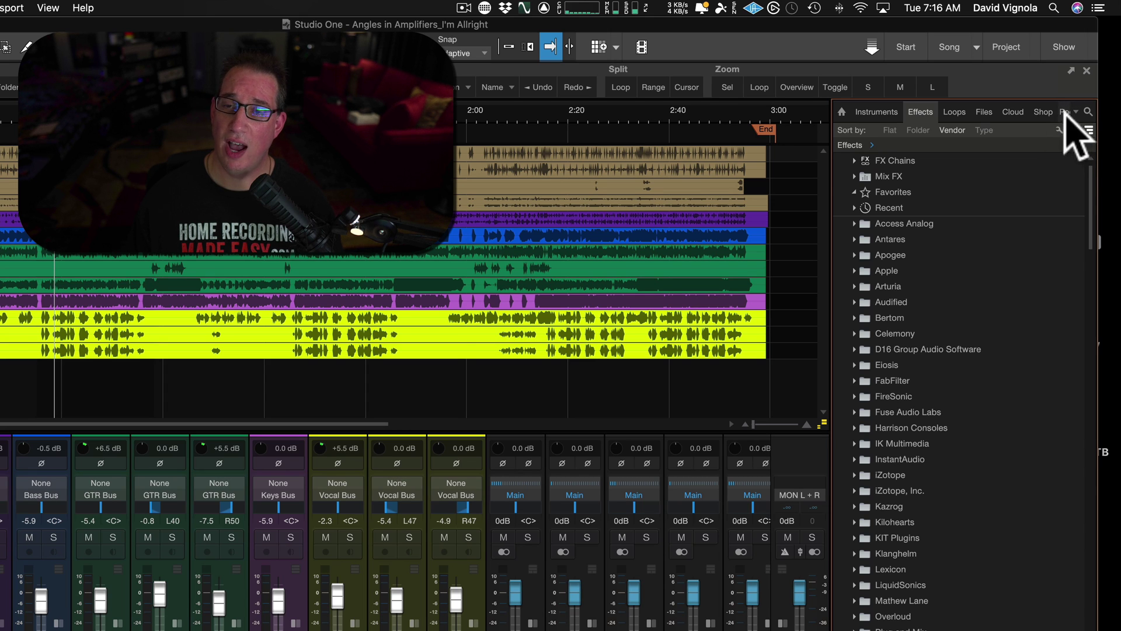
left_click_drag(829, 178, 750, 175)
left_click(991, 112)
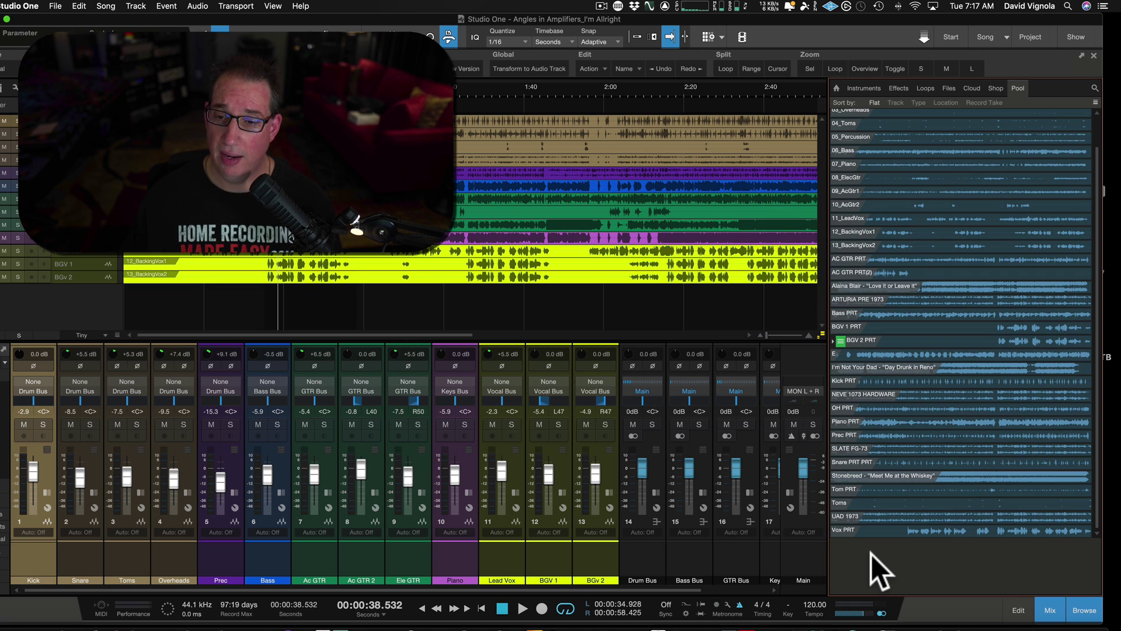
Select all Pool files and run Remove Unused Files, enlarging the prompt listing about twenty .wav files
key("super+a")
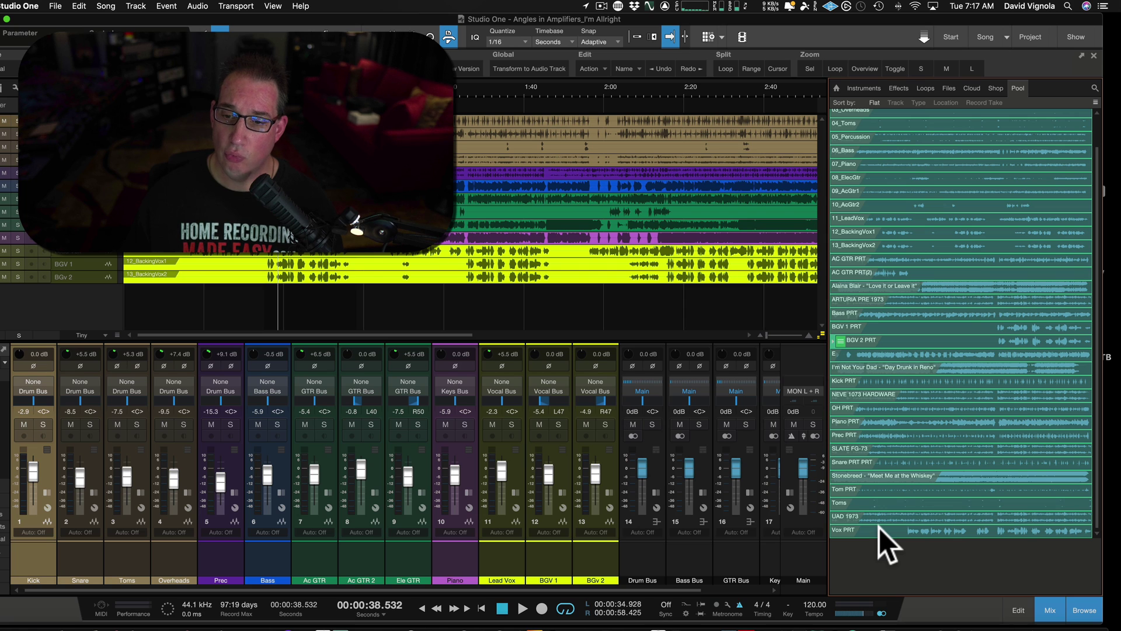
right_click(878, 528)
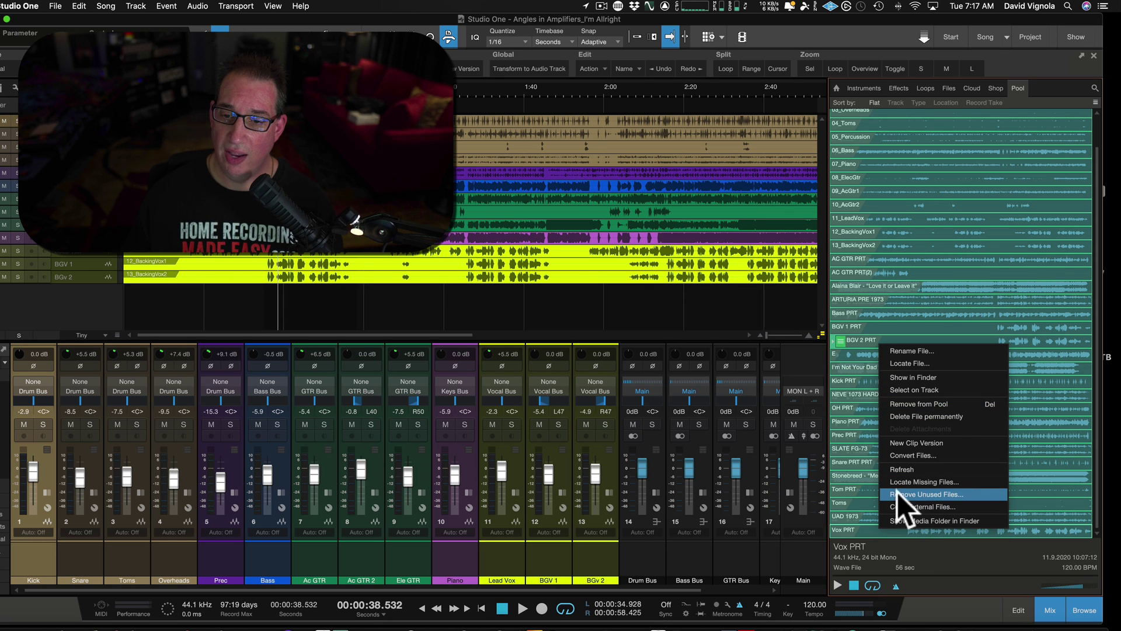
left_click(921, 493)
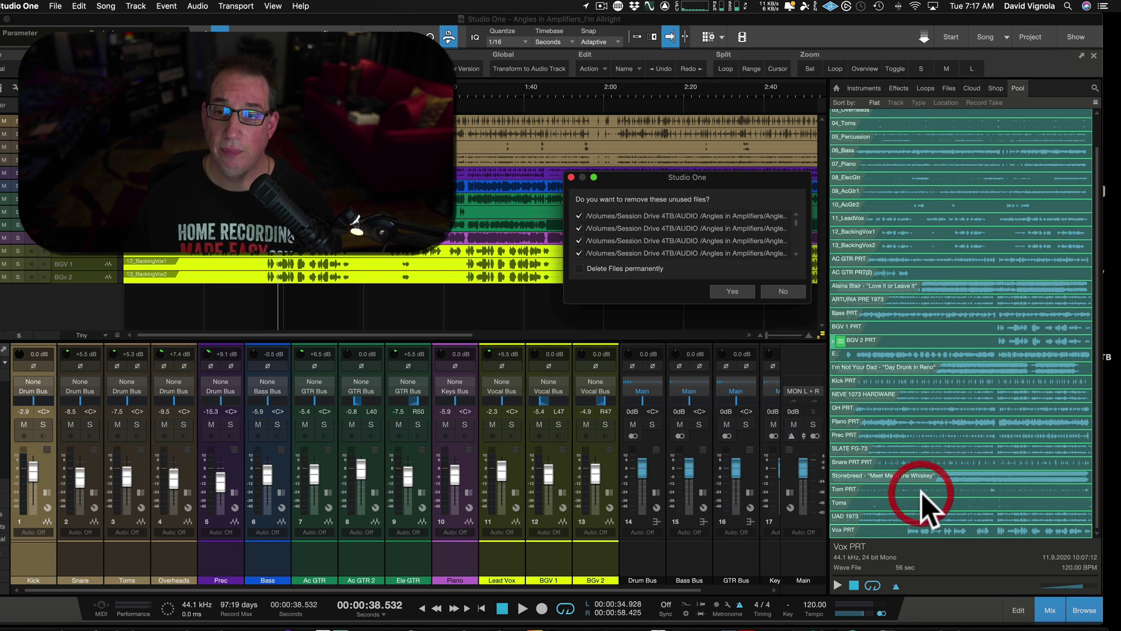
left_click_drag(650, 176, 592, 187)
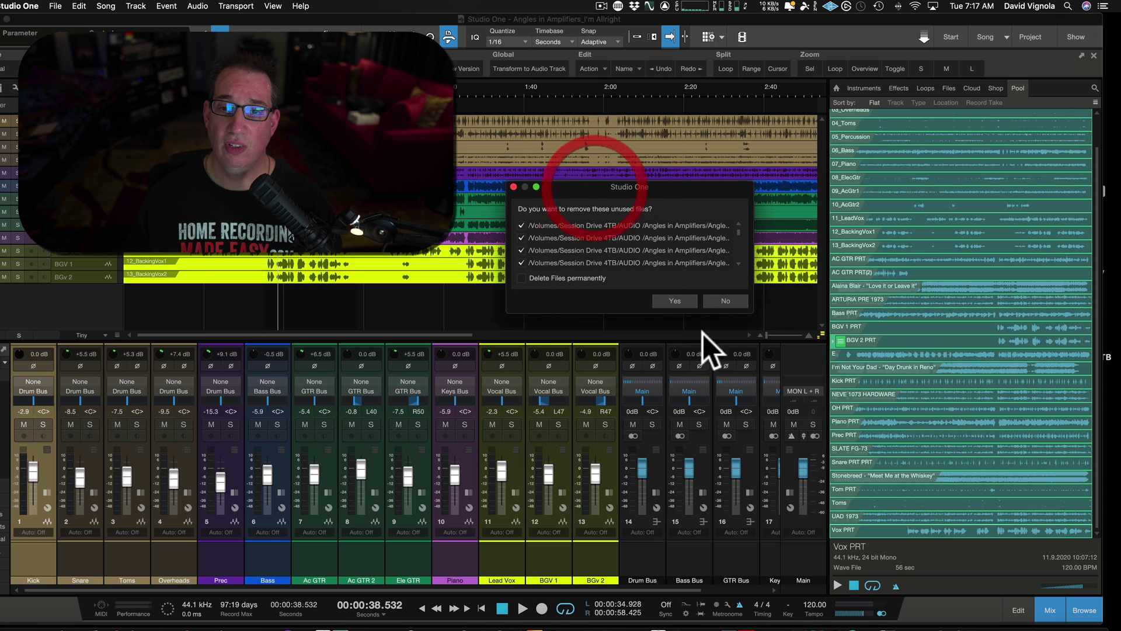
left_click_drag(752, 314, 988, 570)
left_click_drag(617, 186, 530, 179)
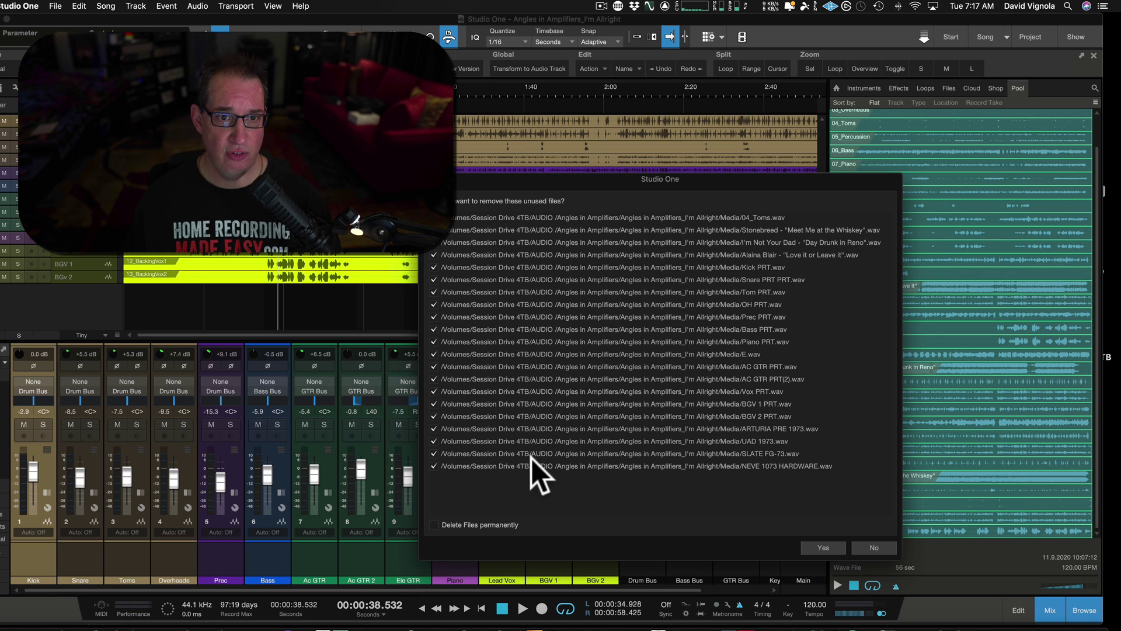
Tick permanent deletion and confirm, leaving only the 13 used audio files in the Pool
left_click(435, 524)
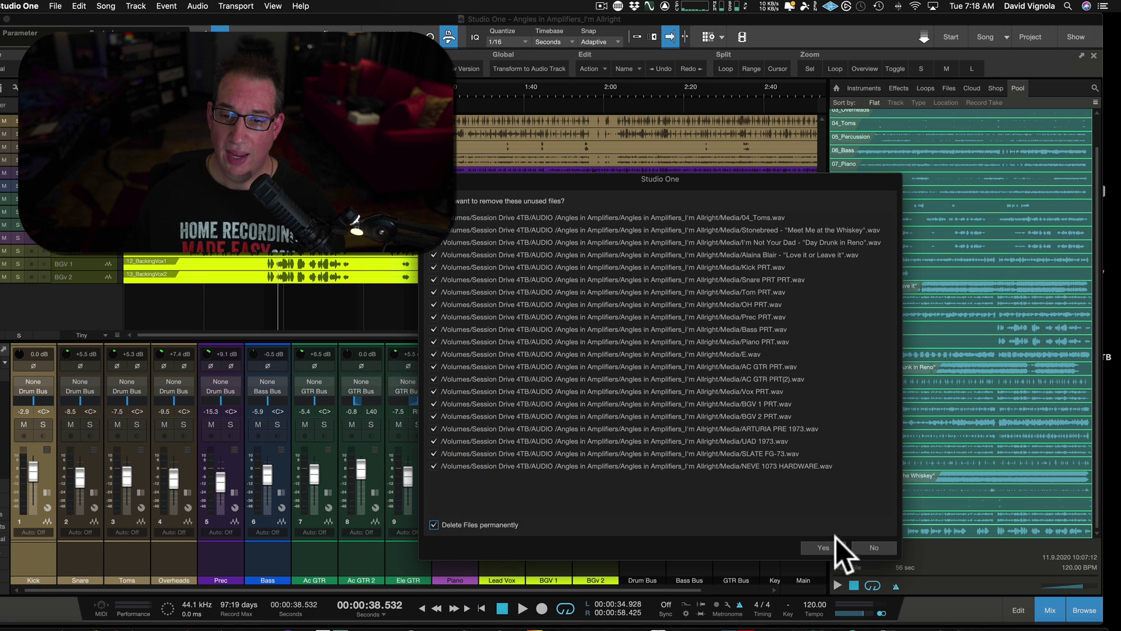
left_click(823, 548)
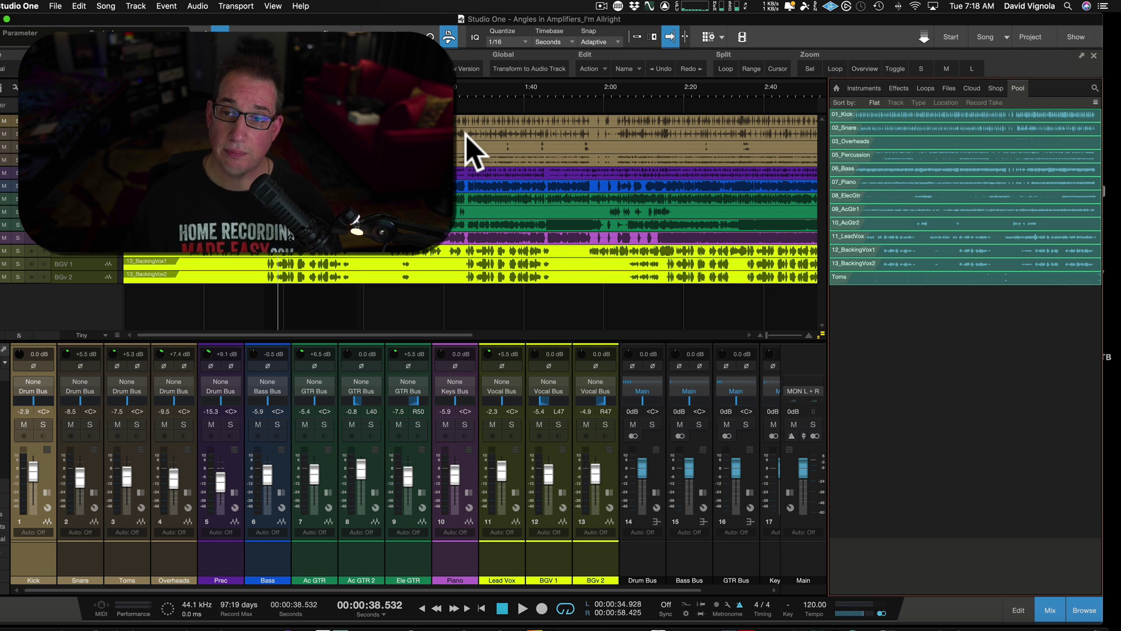
Clear the Pool selection, then select and preview the 01_Kick file
left_click(841, 302)
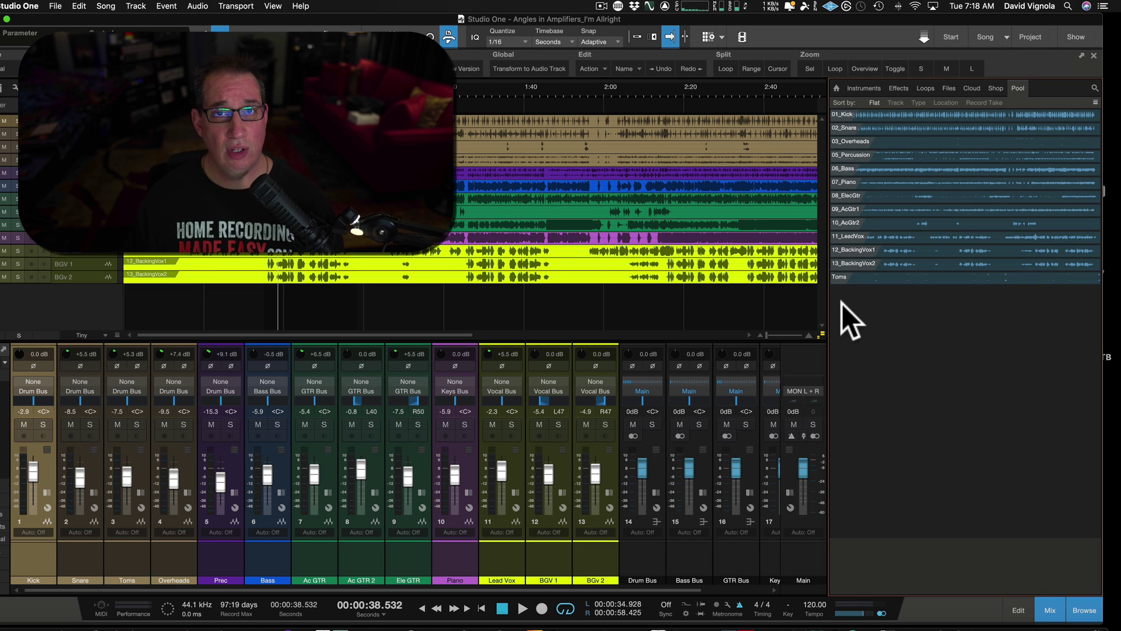
left_click(882, 115)
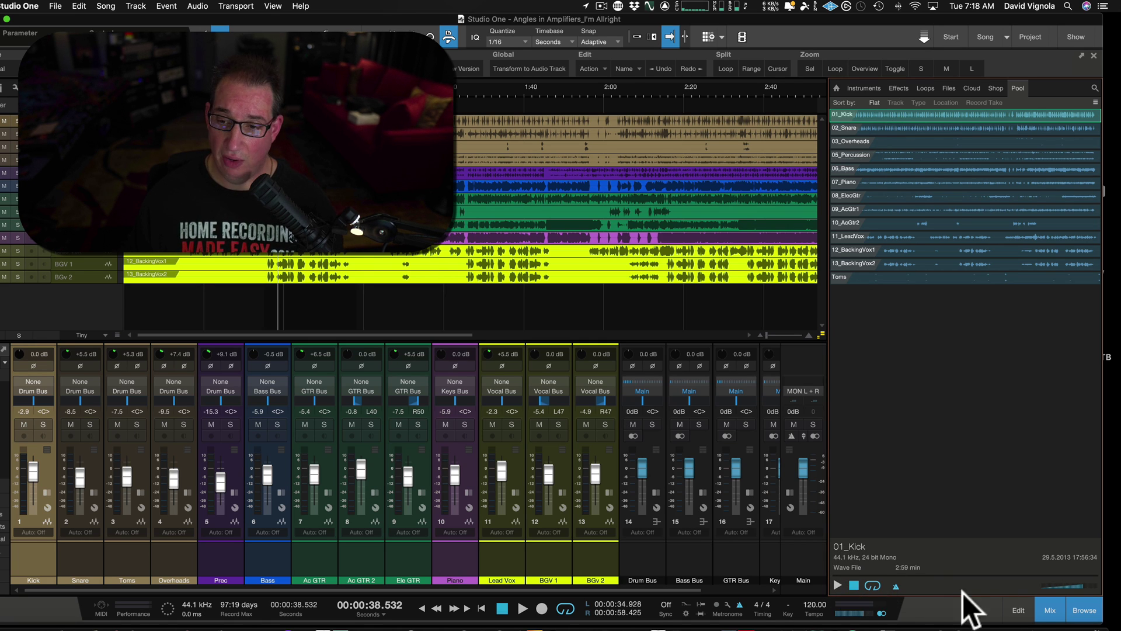
left_click(838, 584)
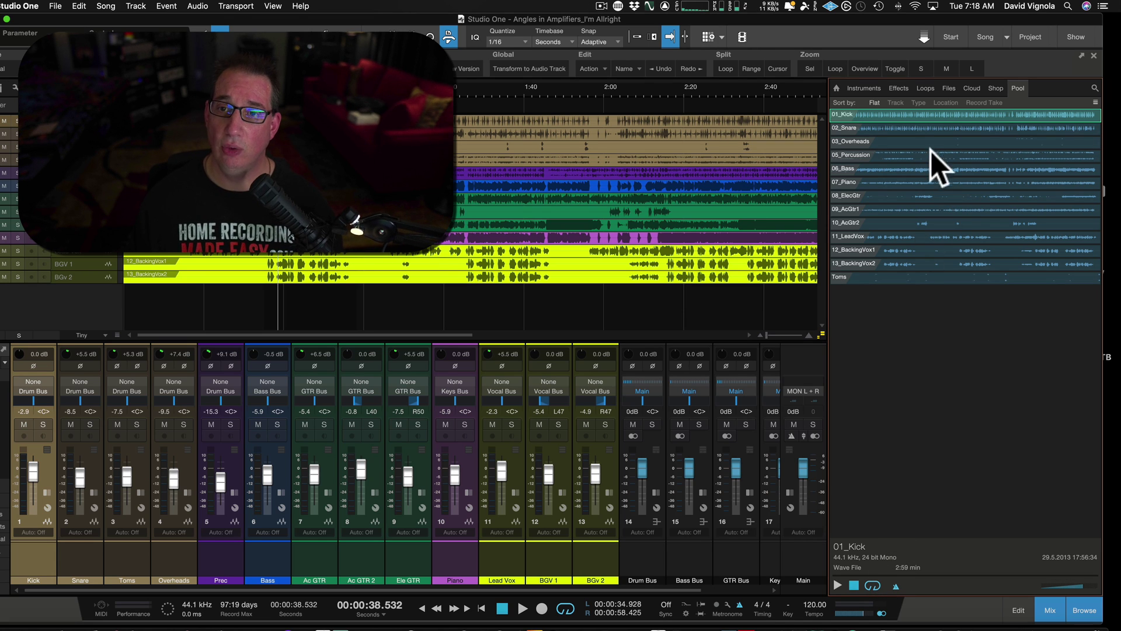
Check each Pool file from 02_Snare to 11_LeadVox, then marquee-select all Pool files
left_click(920, 128)
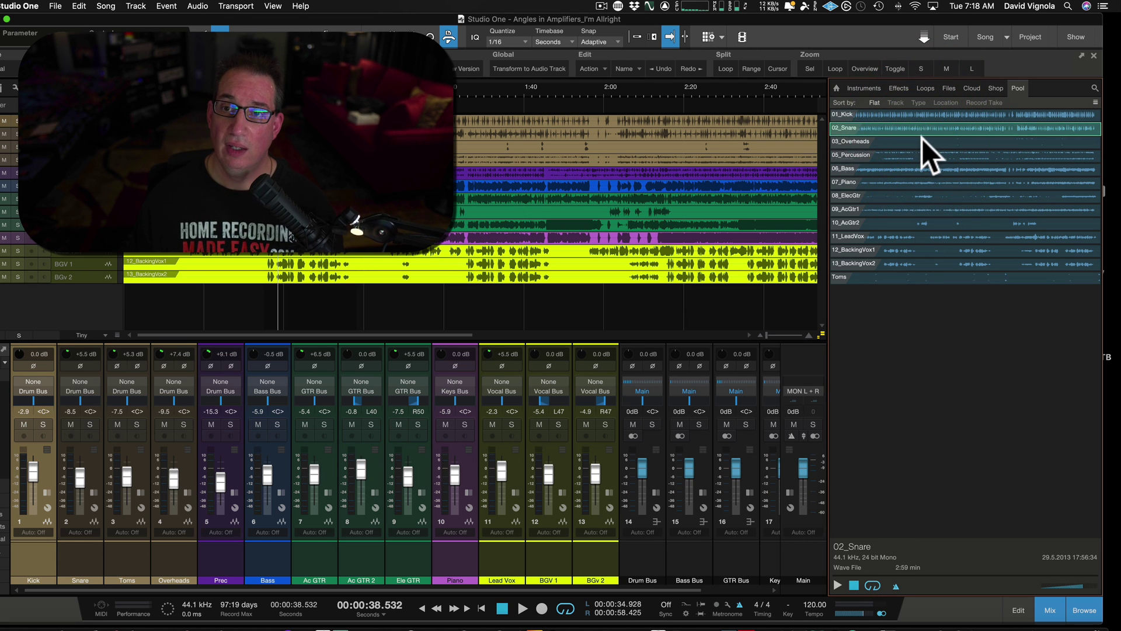
left_click(922, 141)
left_click(923, 153)
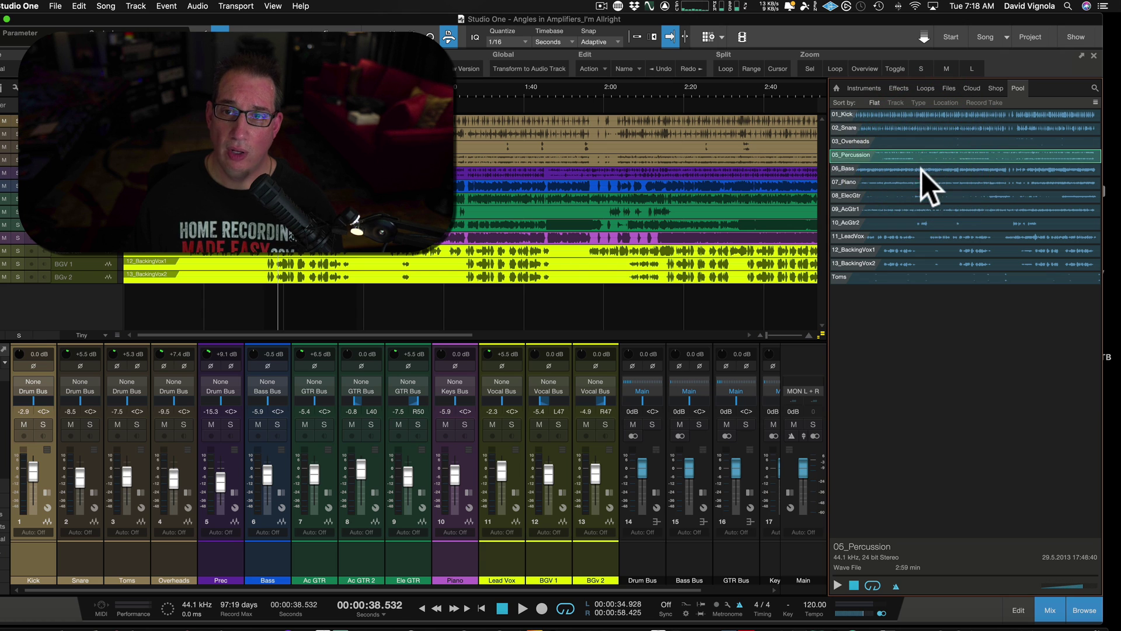
left_click(921, 169)
left_click(920, 183)
left_click(918, 196)
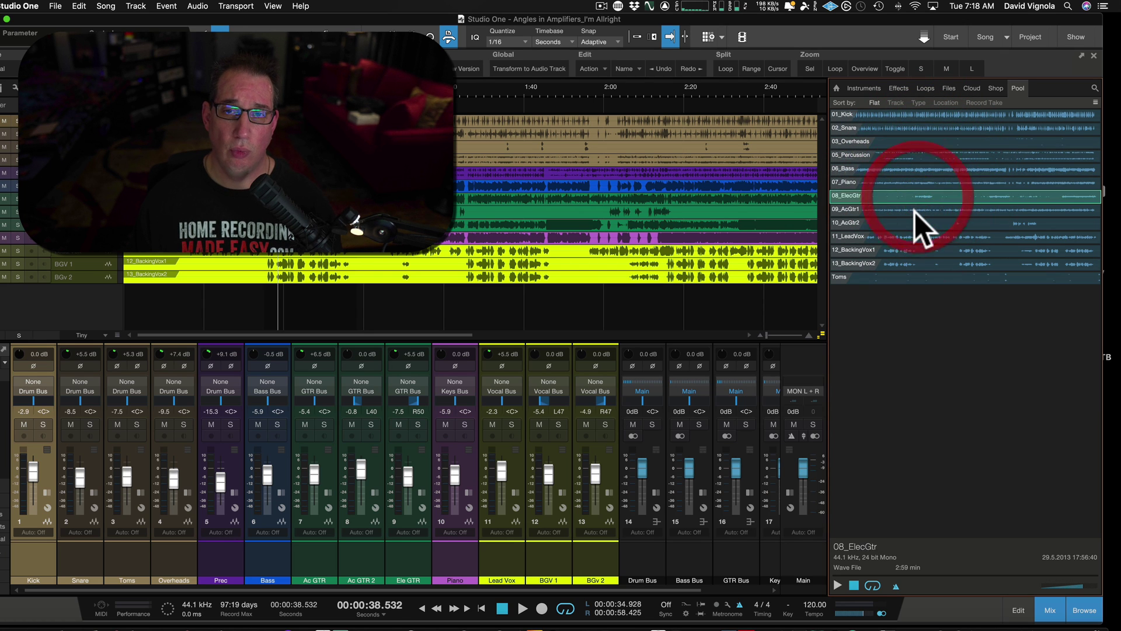
left_click(915, 210)
left_click(918, 223)
left_click(920, 236)
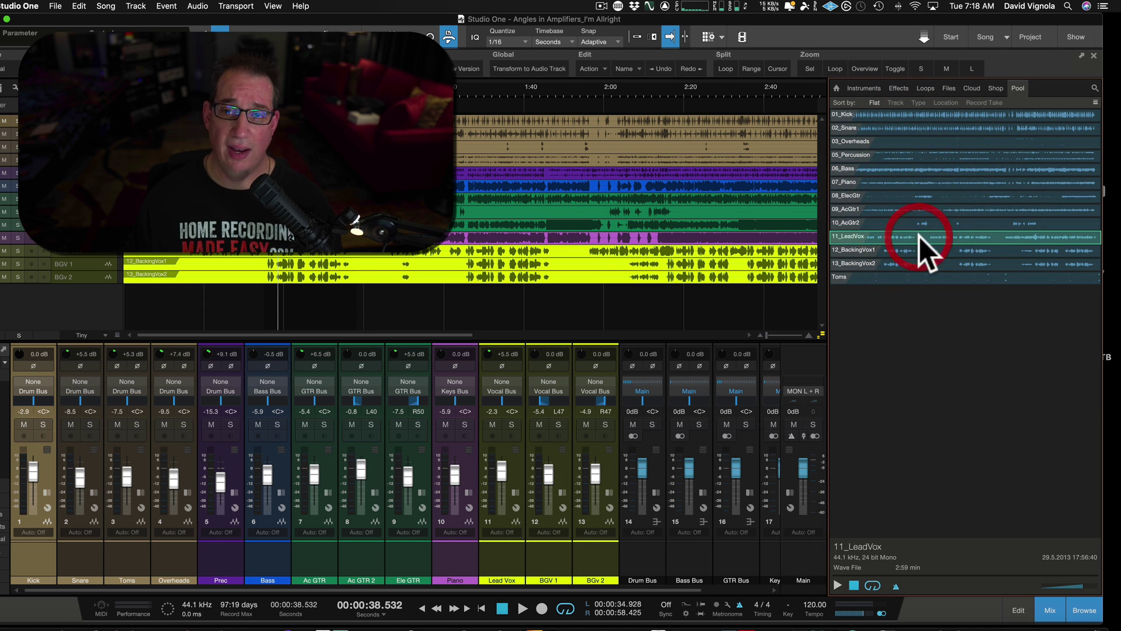
left_click_drag(892, 307, 948, 112)
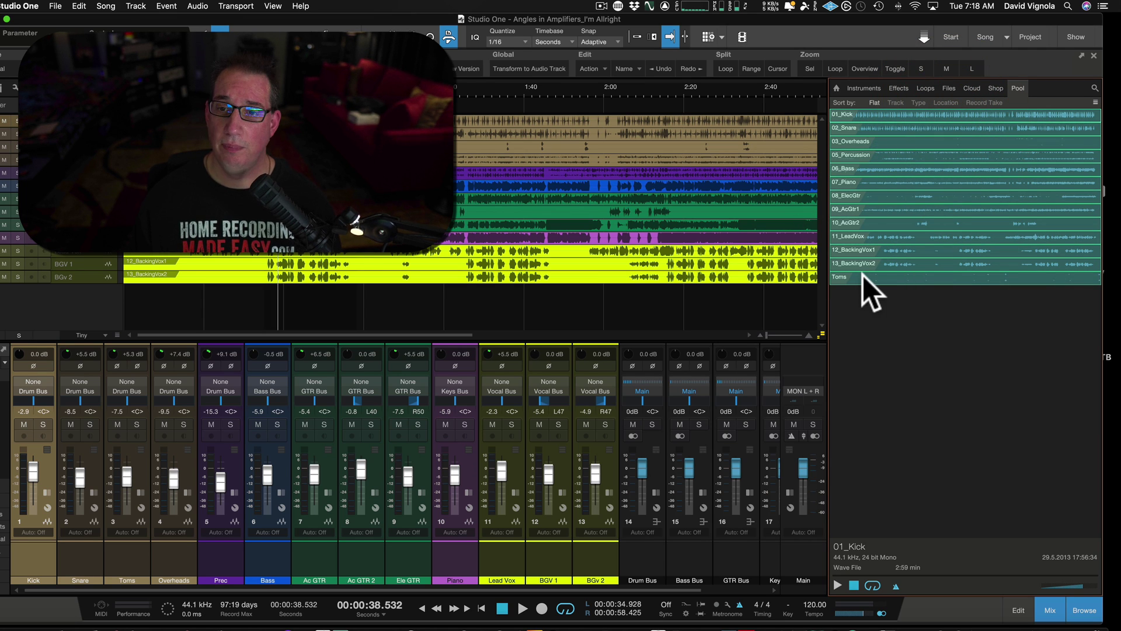
Open Convert Files for the selected Pool files, keeping Wave File as the output format
right_click(881, 274)
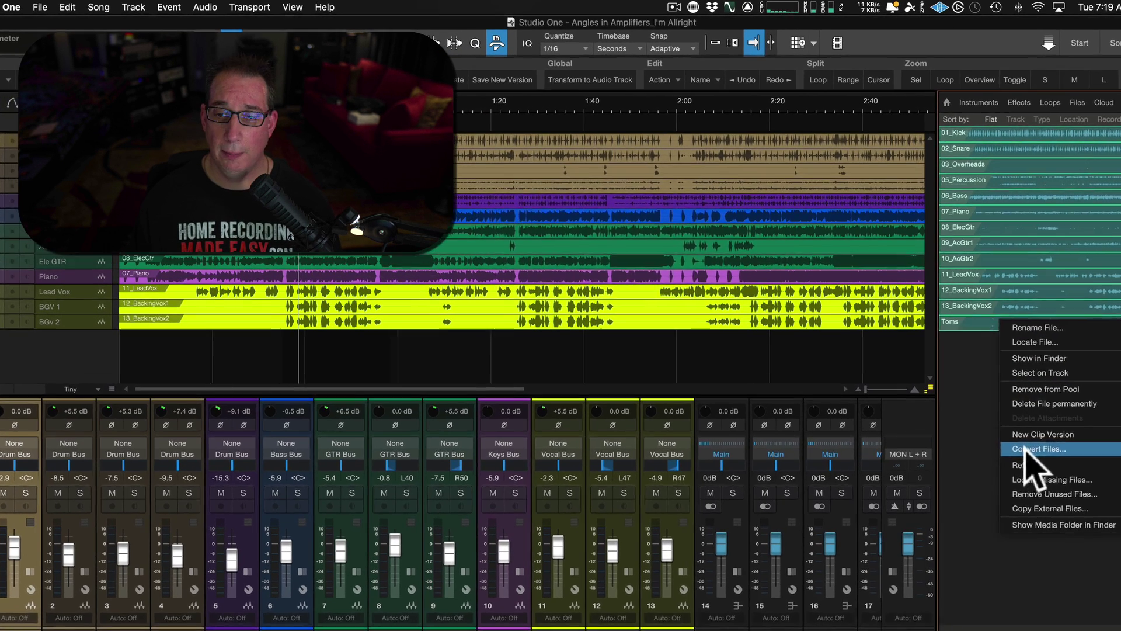
left_click(1028, 448)
left_click_drag(677, 202, 670, 253)
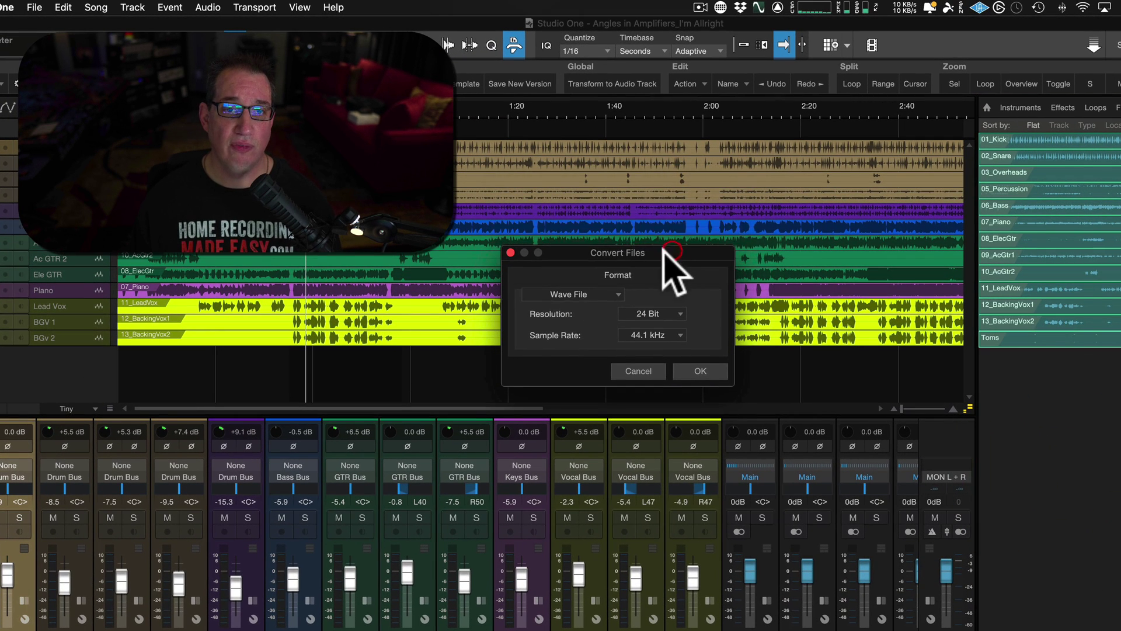
left_click(608, 294)
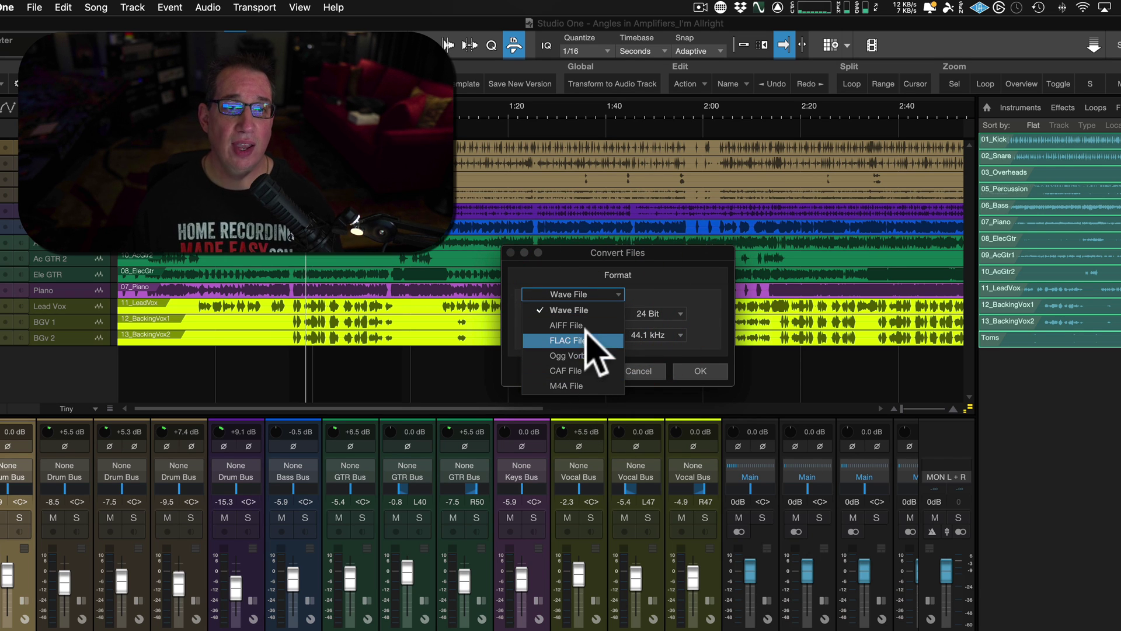
left_click(613, 294)
left_click(616, 295)
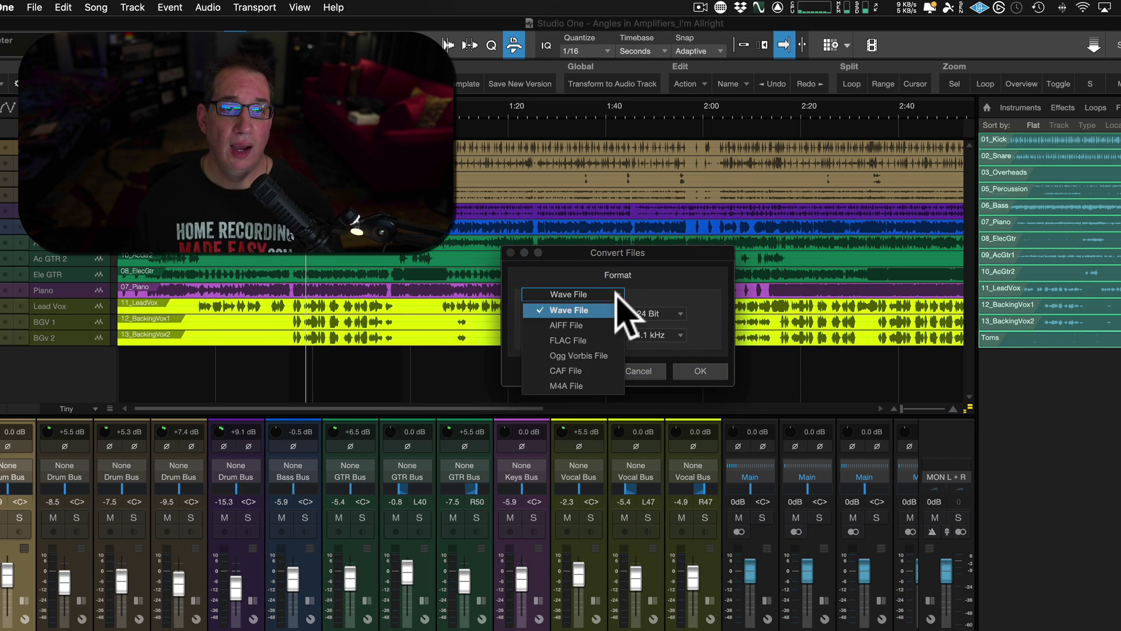
left_click(570, 310)
Set the conversion resolution to 32 Bit Float and the sample rate to 48.0 kHz
left_click(671, 314)
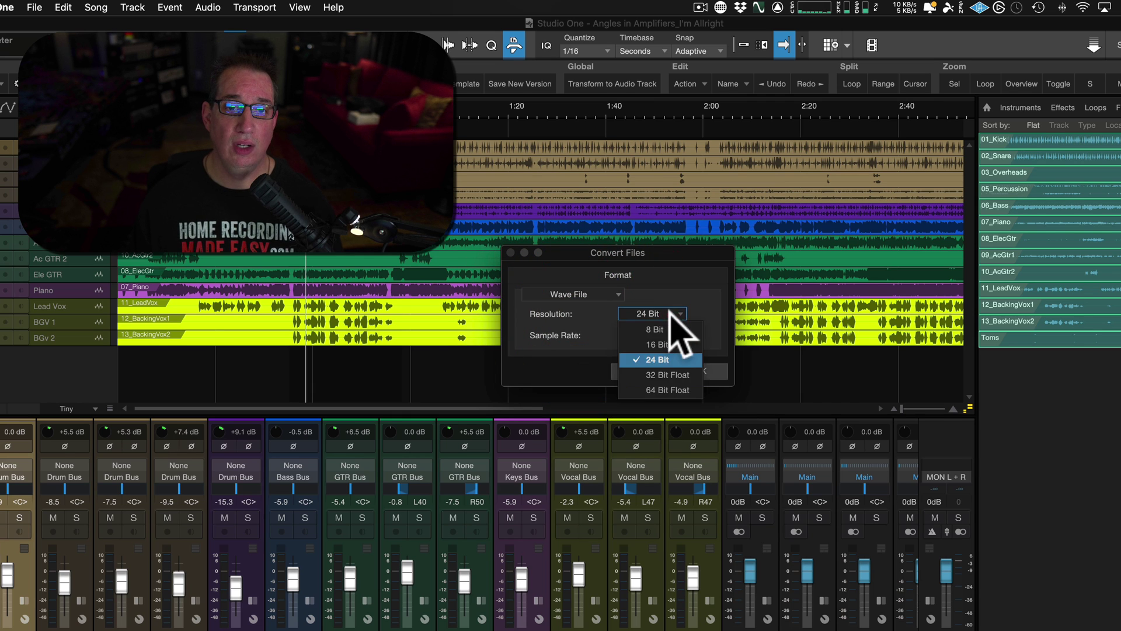
left_click(672, 375)
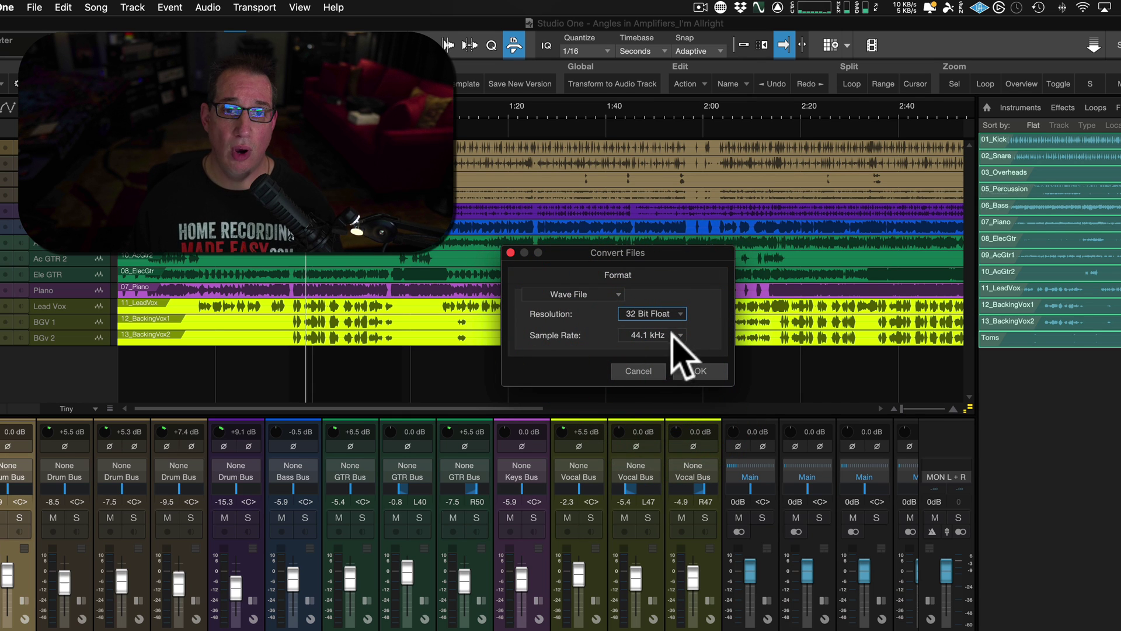
left_click(673, 335)
left_click(662, 407)
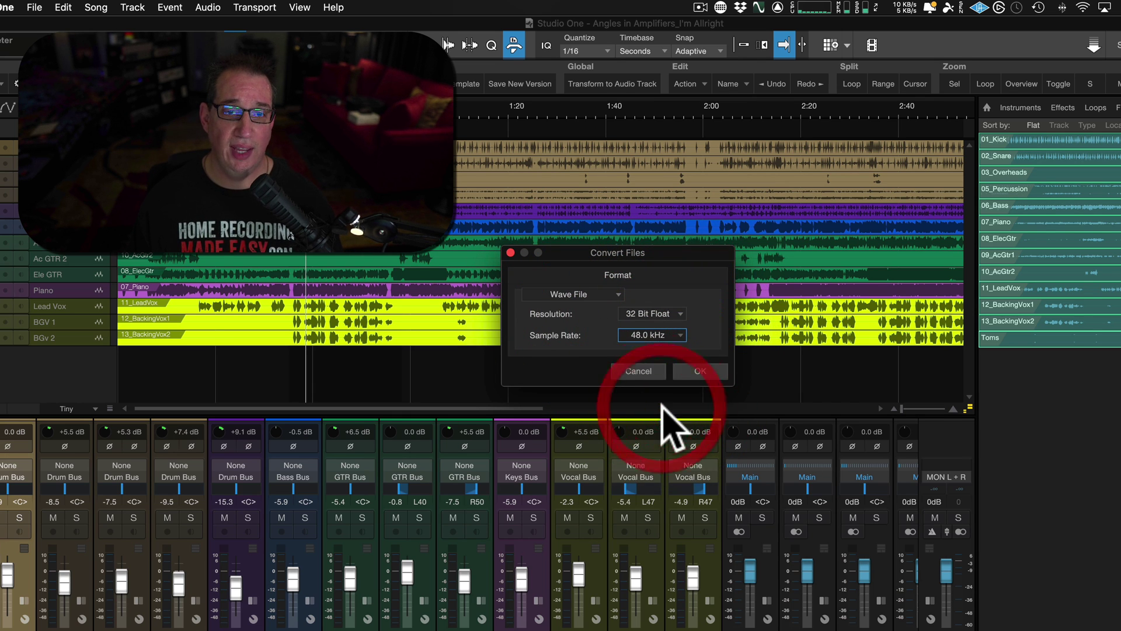
left_click(678, 335)
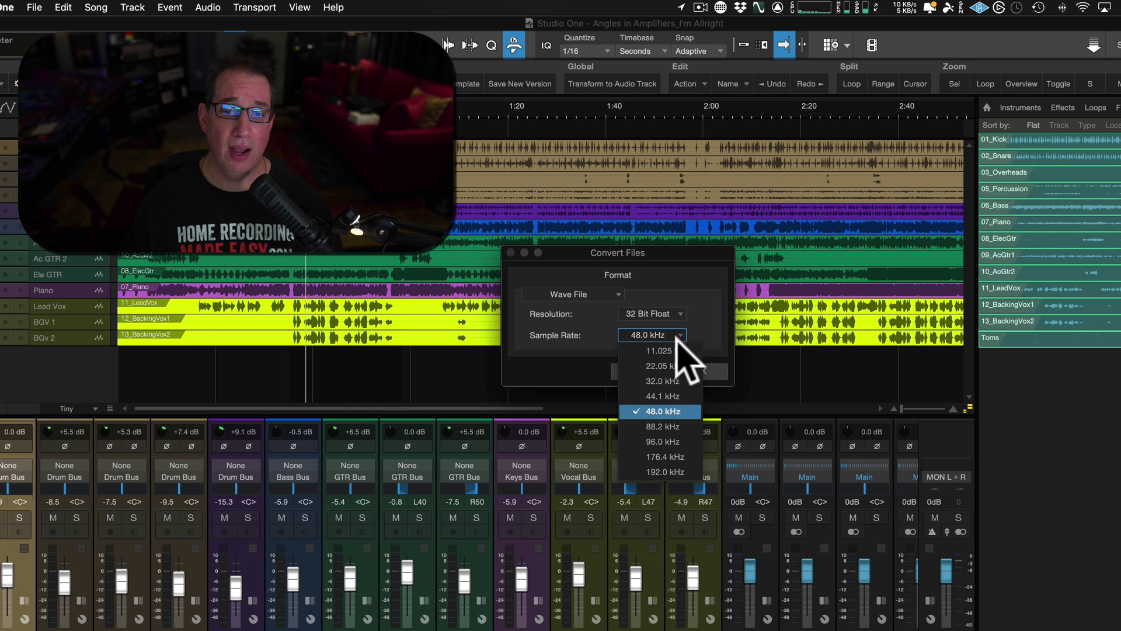
left_click(672, 412)
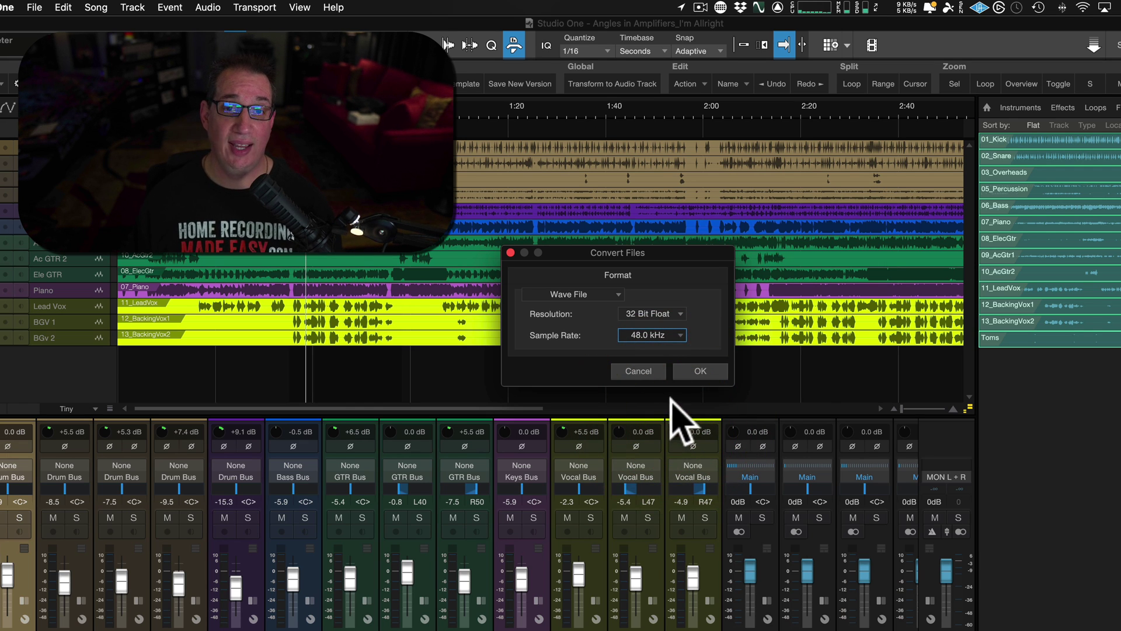
Start converting the 13 Pool files, then cancel partway through so the progress window closes
left_click(700, 371)
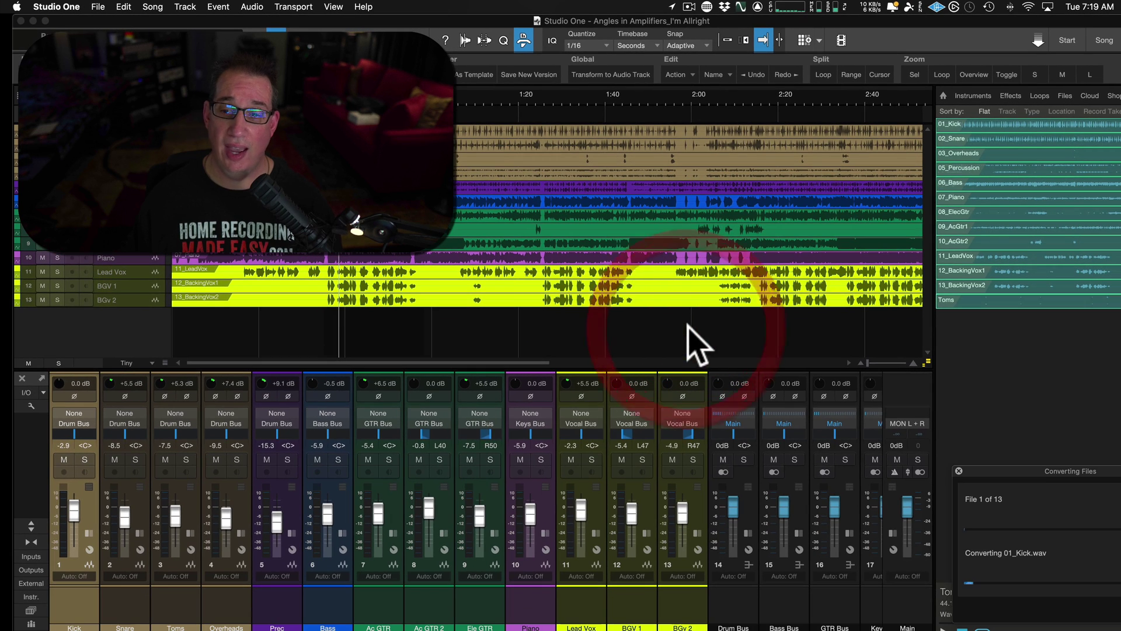
left_click_drag(1035, 471, 567, 234)
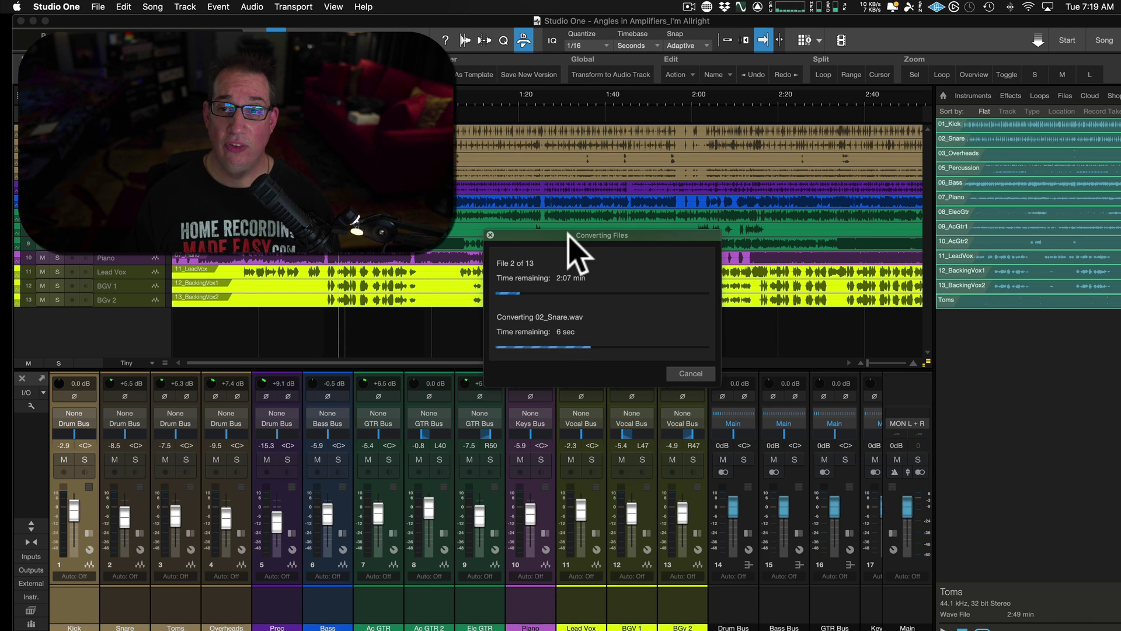
left_click(692, 374)
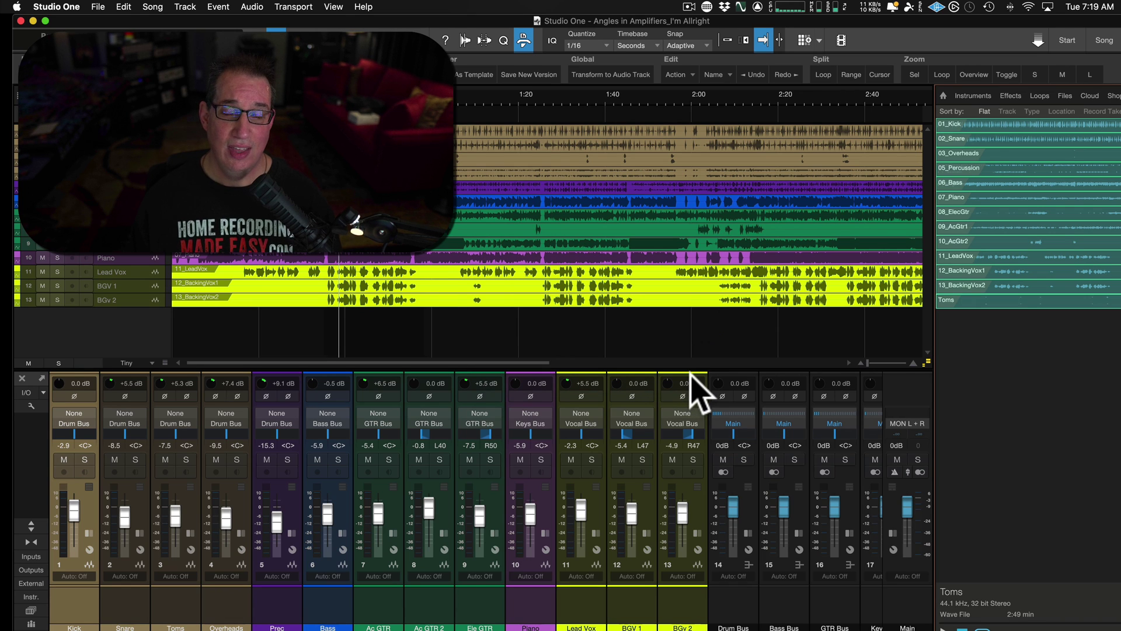